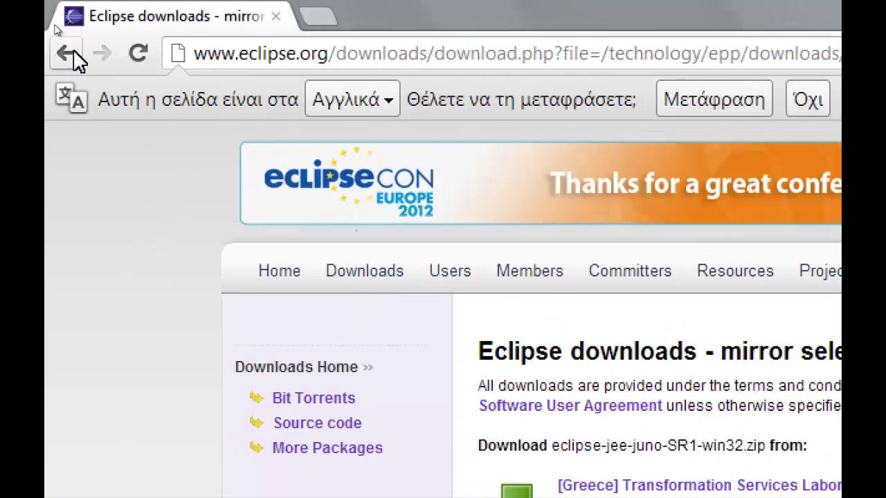
- Return to the Google results page and replace the search query with "android sdk"
left_click(65, 54)
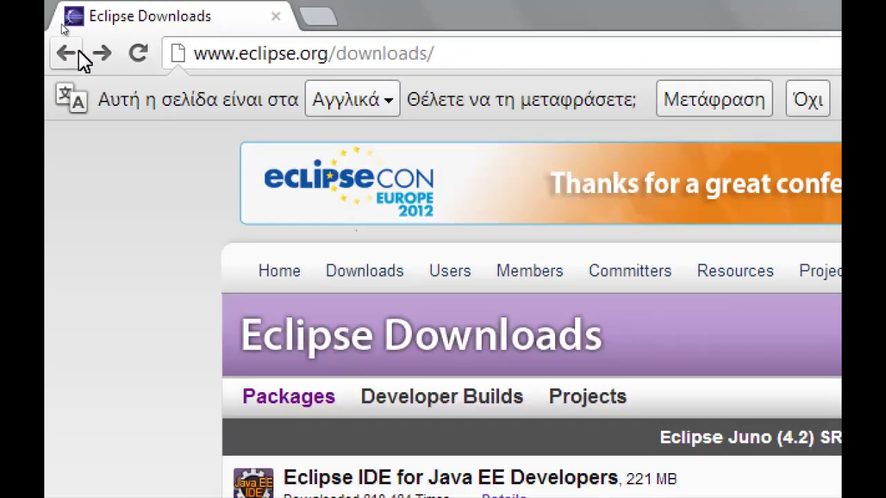
left_click(67, 54)
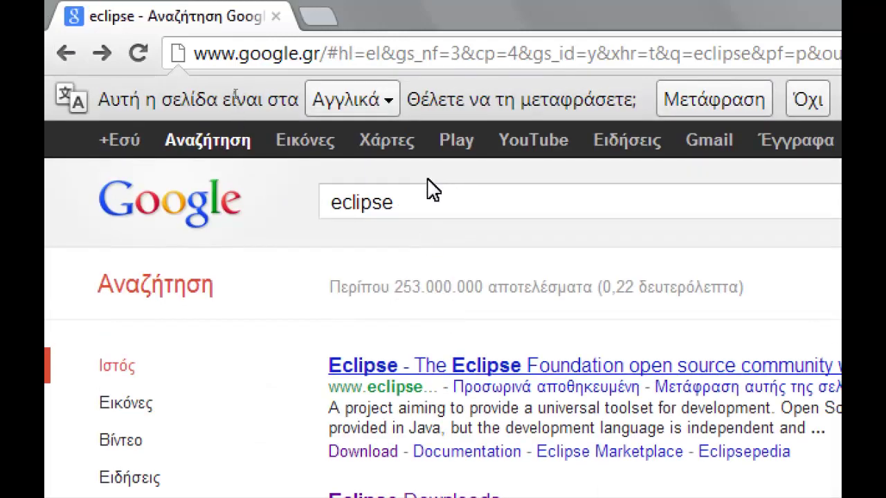
left_click(433, 202)
key("BackSpace")
key("BackSpace")
key("BackSpace")
key("BackSpace")
key("BackSpace")
key("BackSpace")
key("BackSpace")
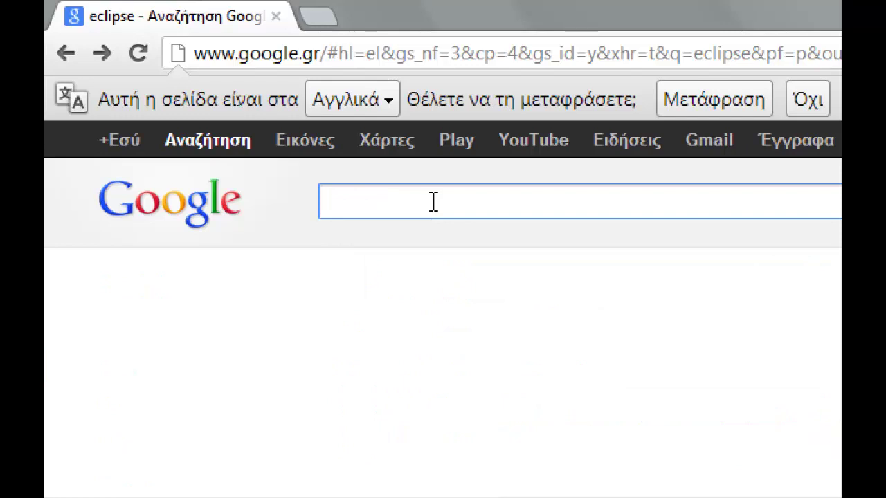
type("android sdk")
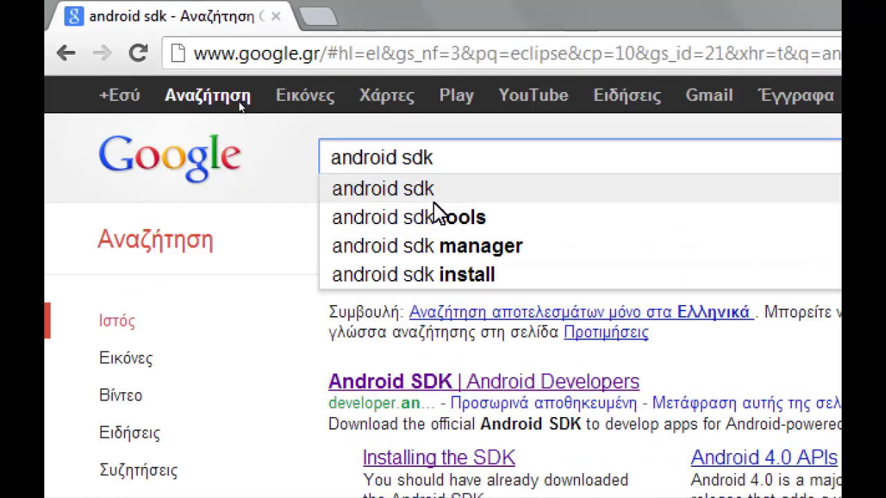
- Download the SDK for Windows from the Android SDK page on Android Developers, and close the browser tab
left_click(436, 386)
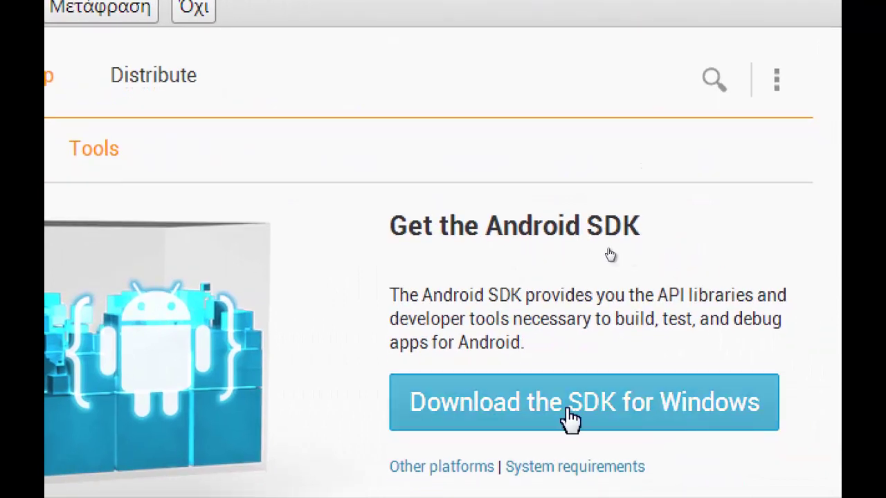
left_click(561, 410)
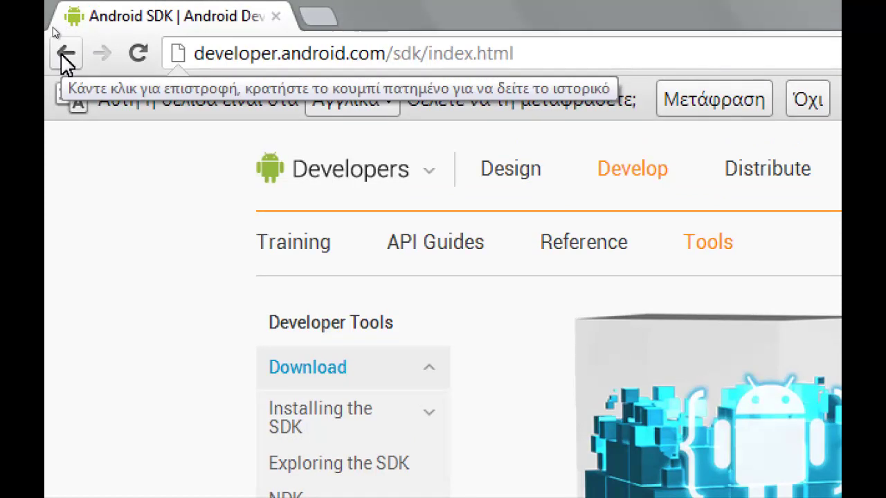
left_click(65, 55)
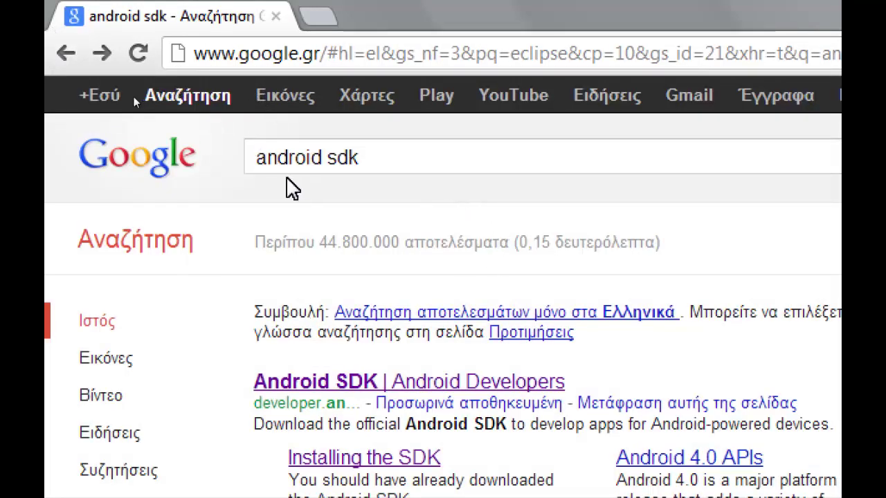
left_click(276, 15)
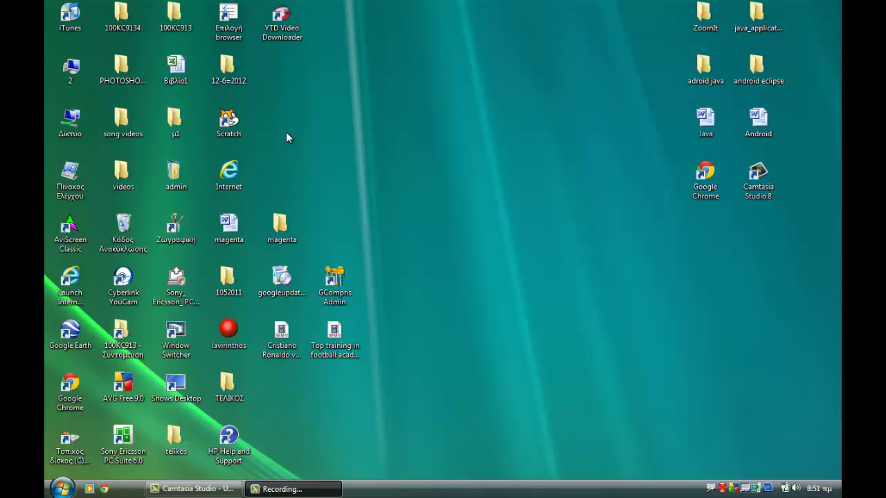
- Open the android eclipse folder on the desktop and view the extraction option for the compressed eclipse-jee-juno-SR1-win32 archive
double_click(764, 73)
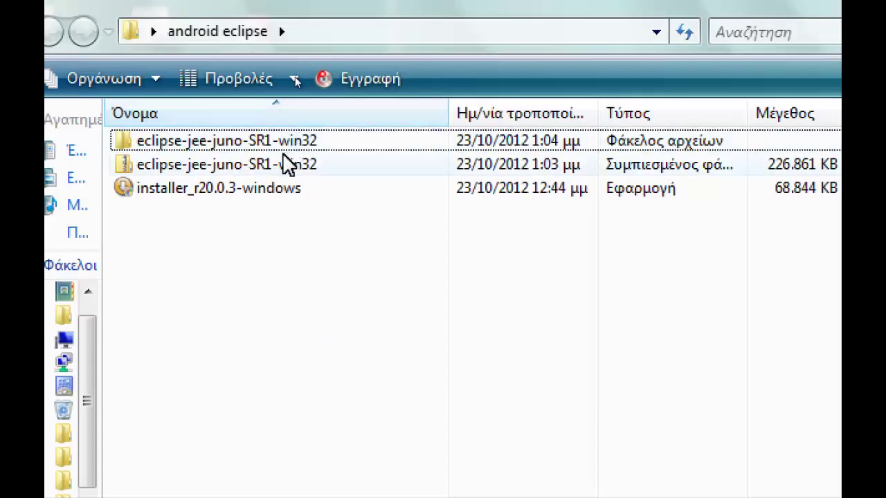
right_click(151, 169)
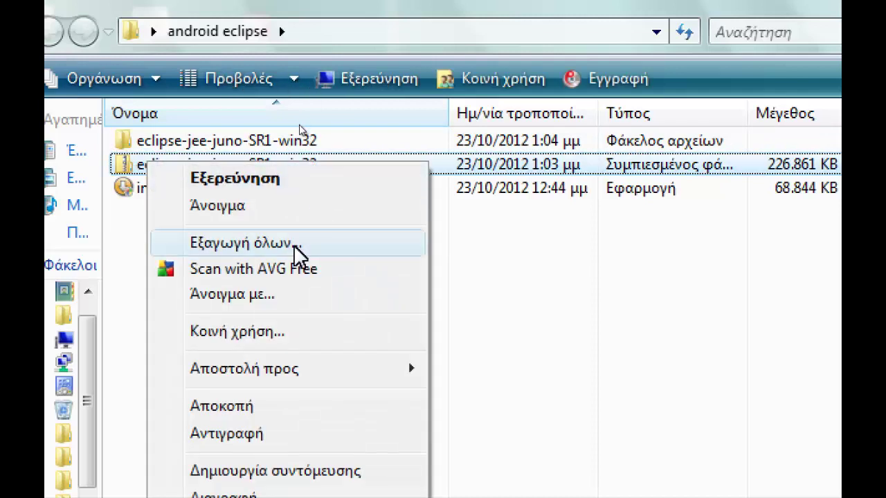
left_click(608, 270)
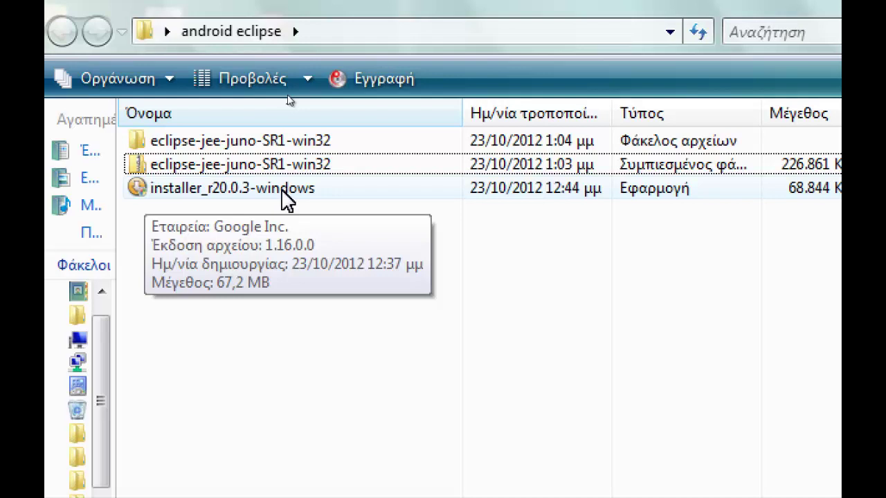
- Open the eclipse folder inside the extracted eclipse-jee-juno-SR1-win32 folder
mouse_move(232, 149)
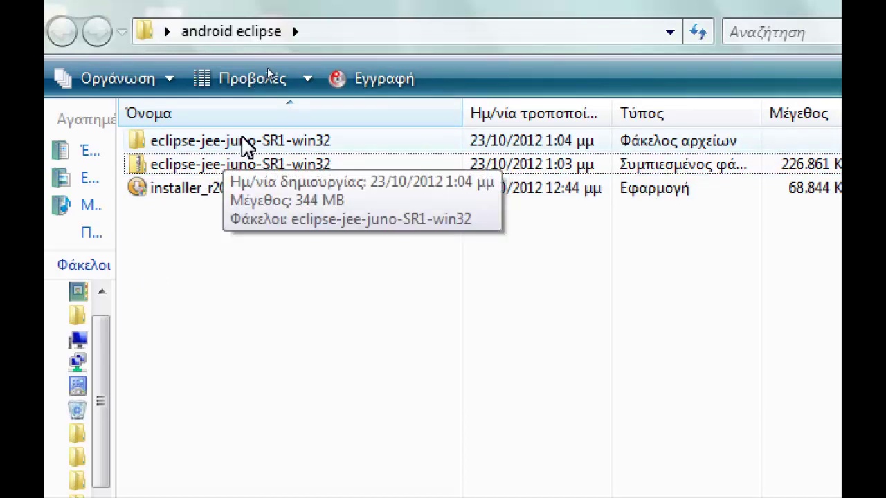
double_click(244, 147)
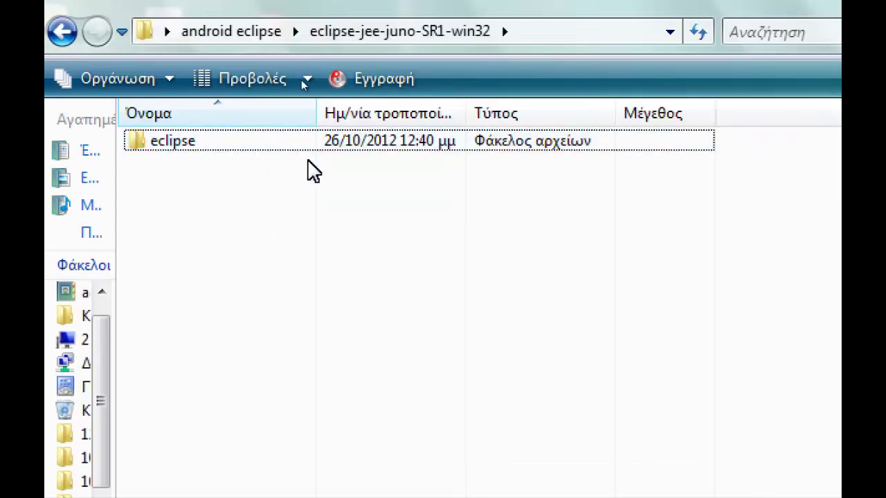
double_click(164, 147)
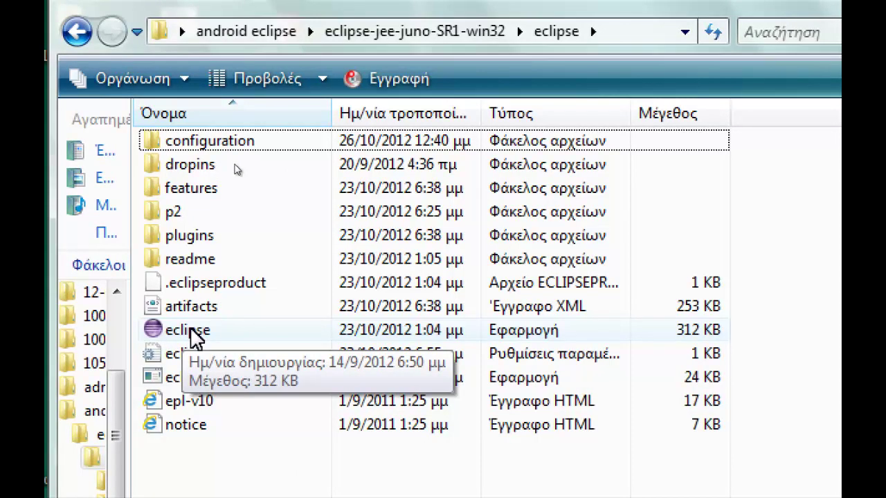
- Launch the eclipse application, allow it to run, and accept C:\Users\admin\workspace as the workspace
double_click(194, 333)
left_click_drag(566, 300, 443, 97)
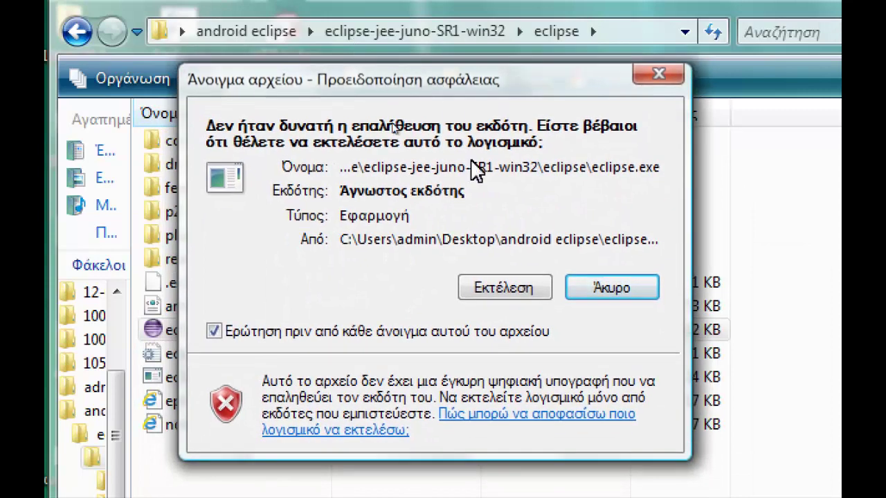
left_click(515, 289)
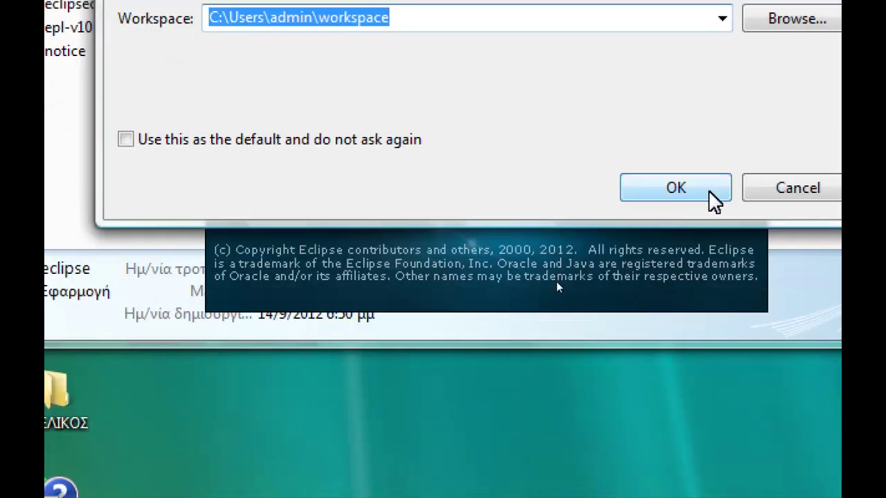
left_click(709, 190)
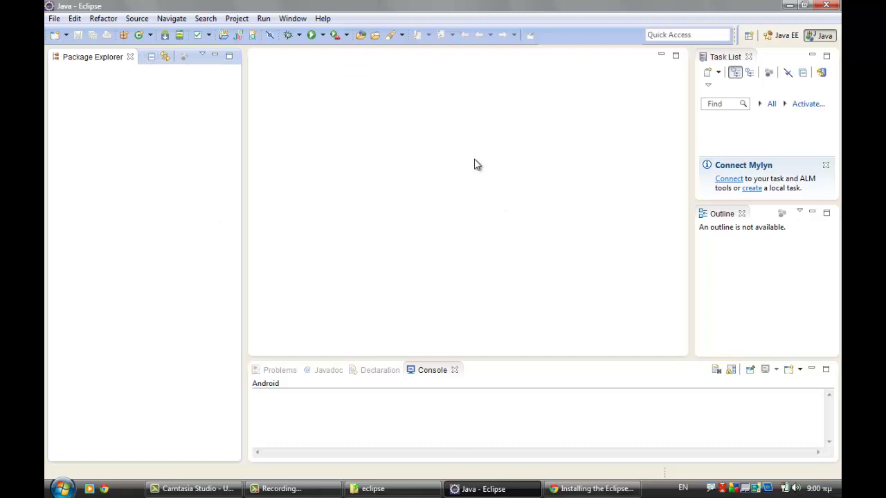
- Start installing new software in Eclipse and begin adding a repository named "ADT plugin"
left_click(323, 20)
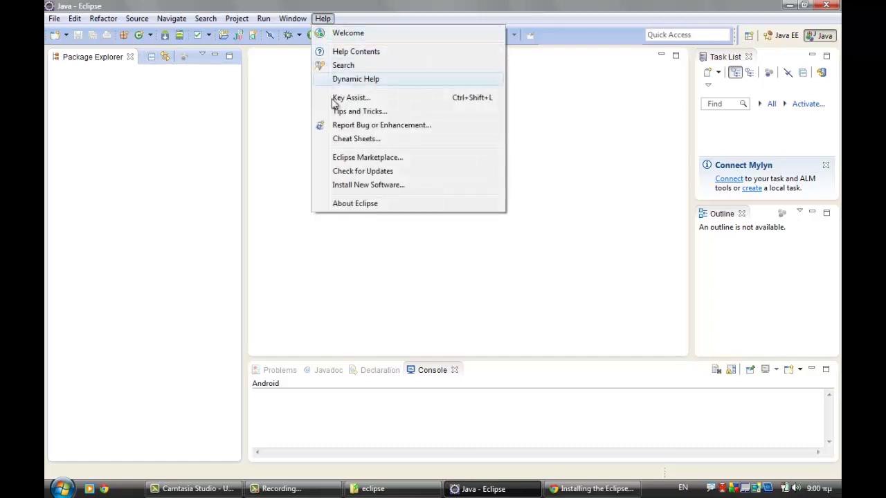
left_click(351, 185)
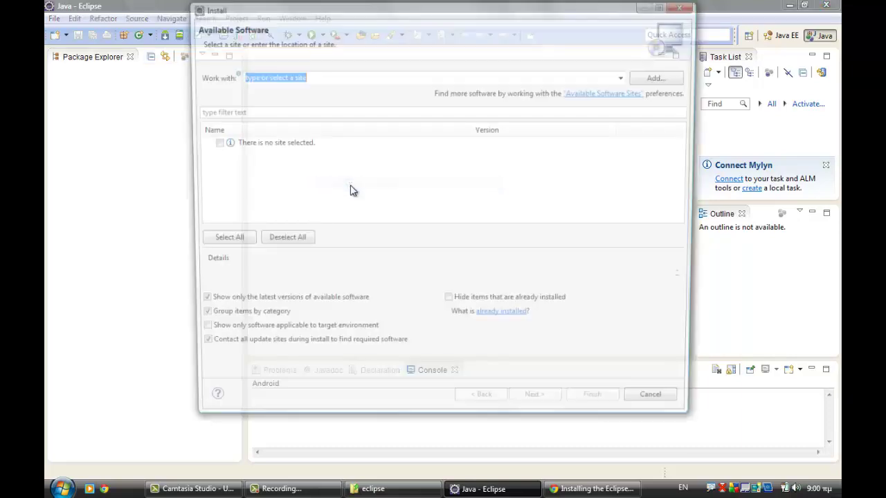
left_click_drag(399, 15, 403, 28)
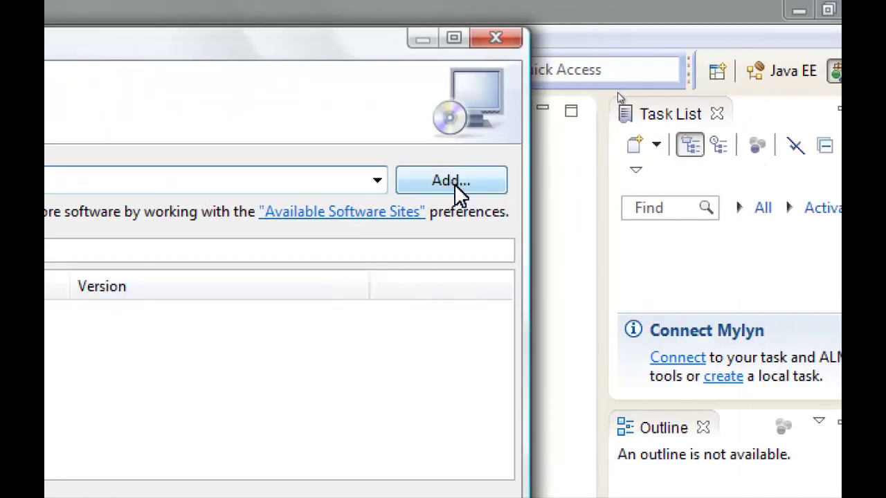
left_click(454, 184)
left_click_drag(198, 320, 630, 151)
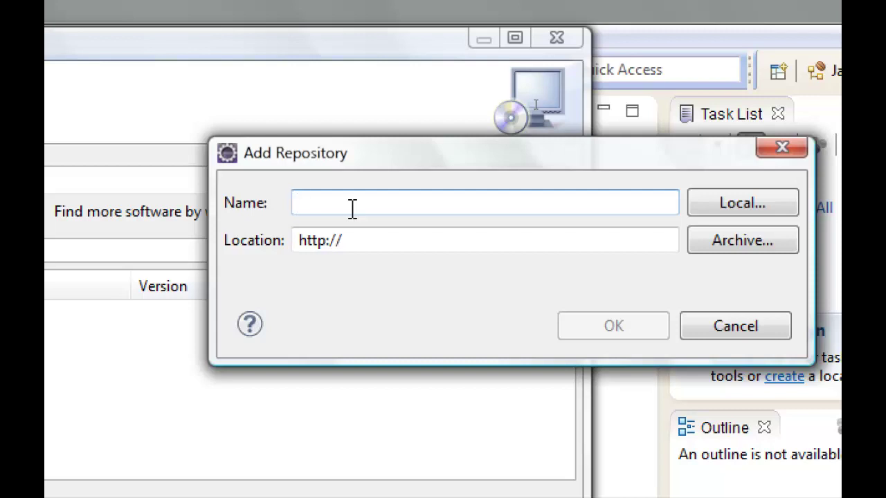
type("A")
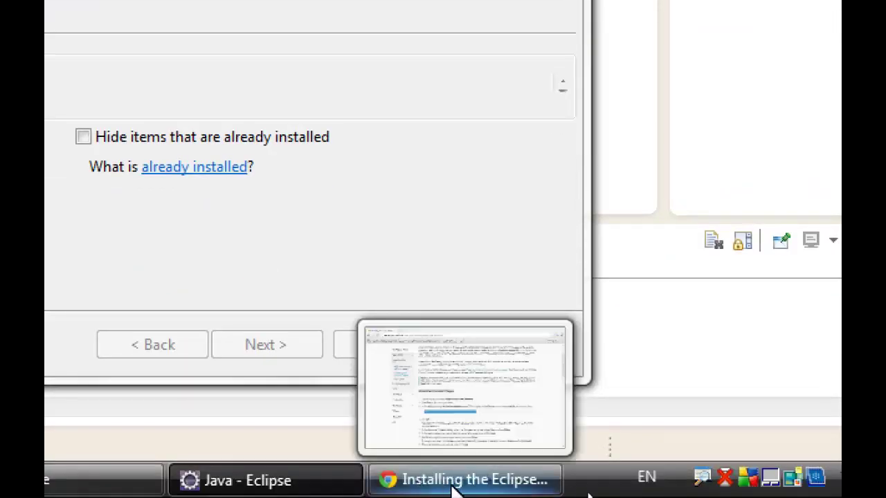
- Switch to Chrome and copy the repository URL from the Download the ADT Plugin instructions
left_click(458, 478)
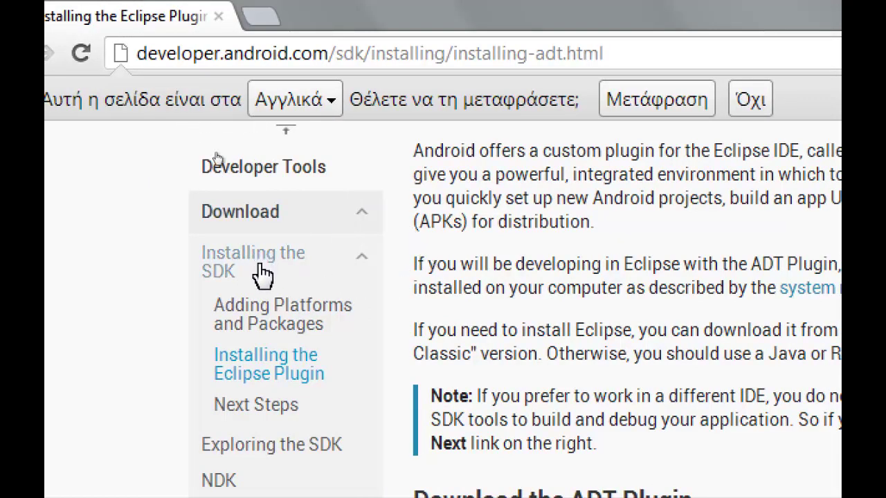
scroll(373, 358, "down", 2)
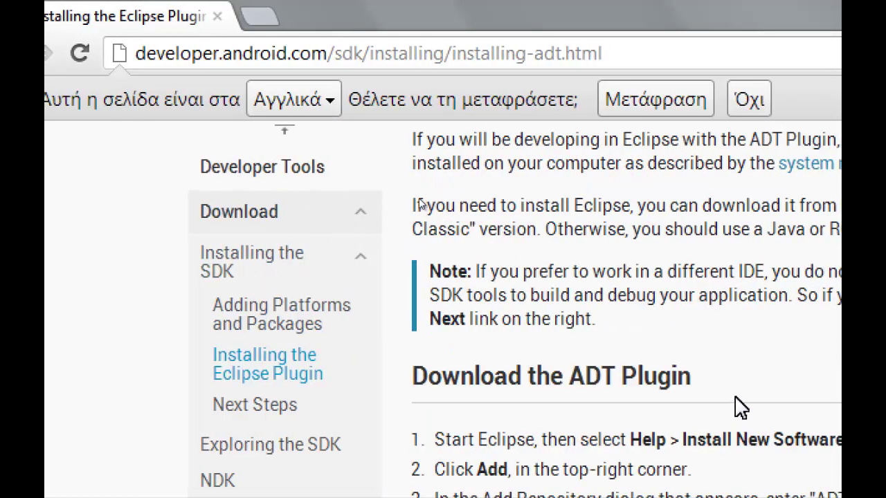
scroll(737, 405, "down", 4)
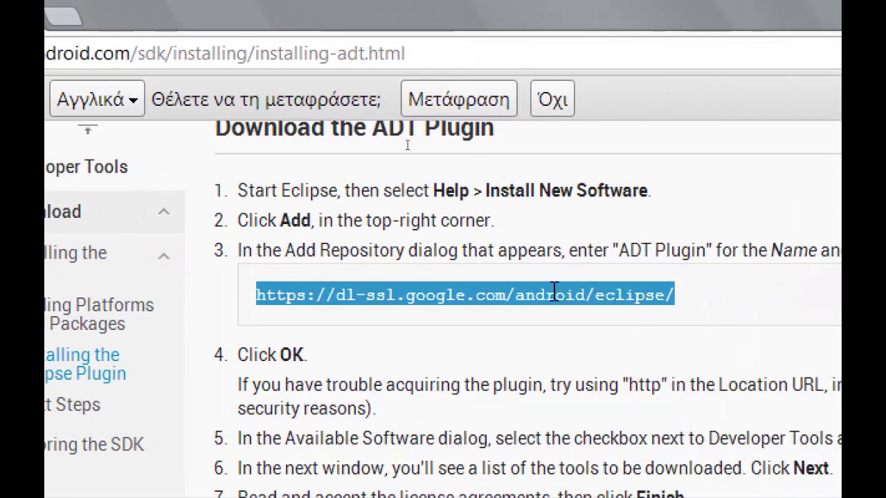
right_click(462, 298)
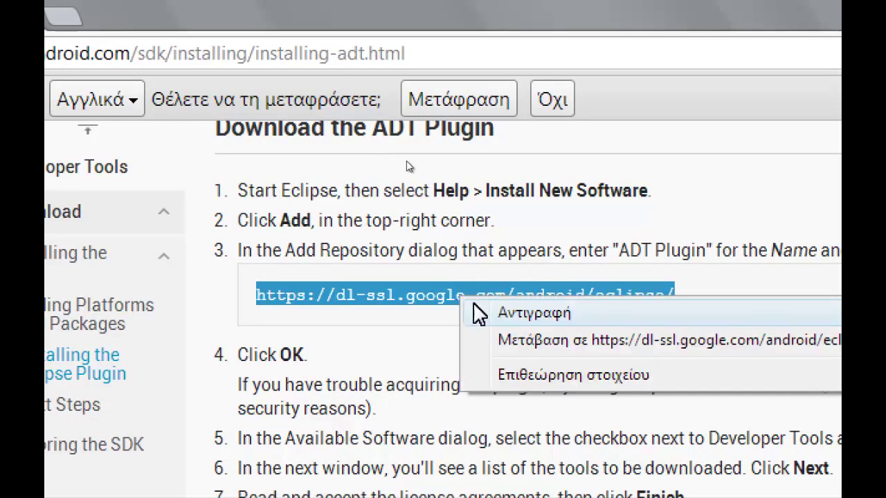
left_click(571, 315)
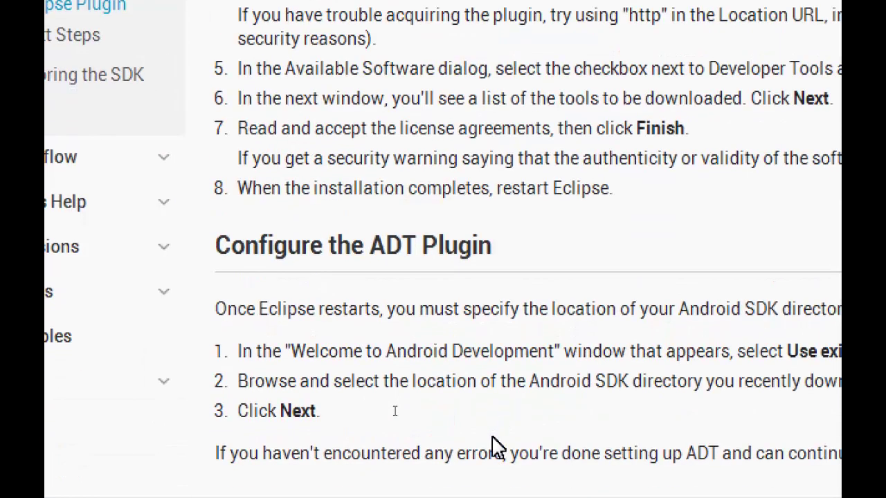
mouse_move(539, 490)
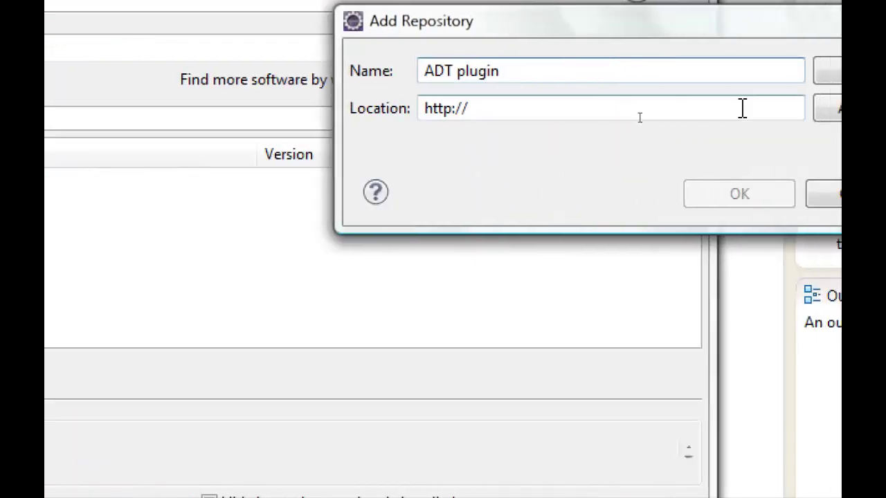
left_click(495, 109)
left_click_drag(495, 109, 381, 112)
type("https://dl-ssl.google.com/android/eclipse/")
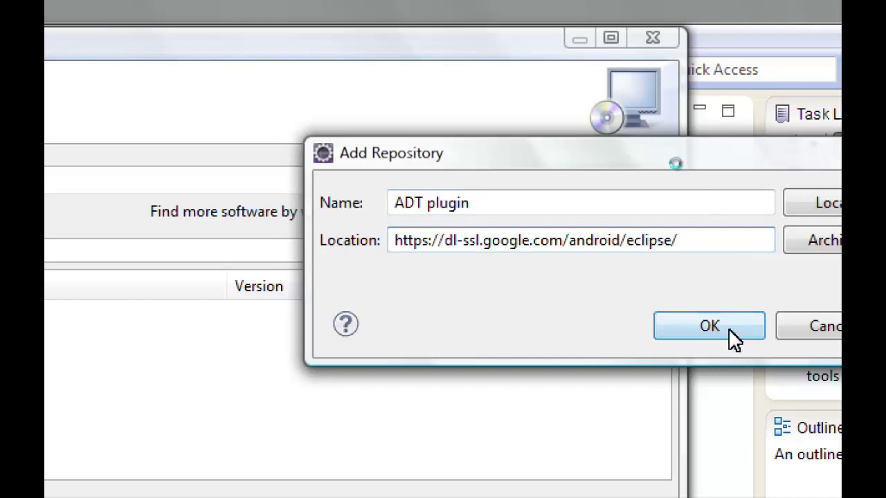
left_click(732, 335)
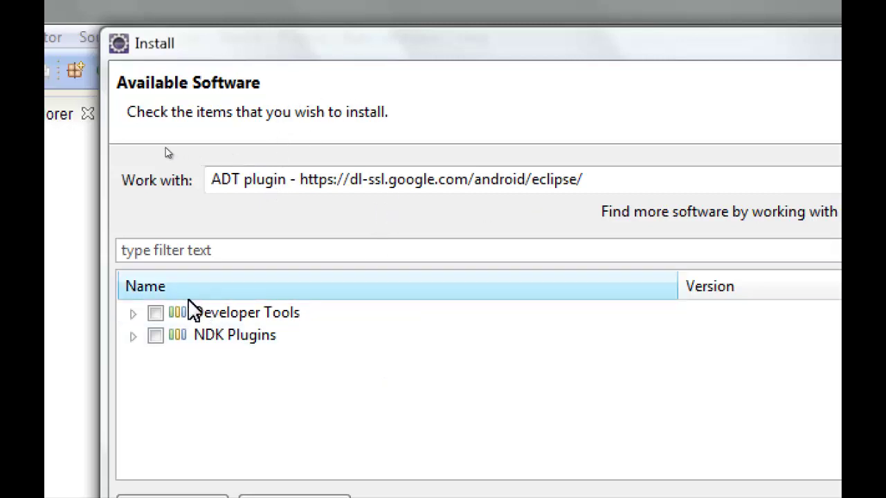
- Try to install the Developer Tools from the ADT plugin repository, and cancel the installation at the install details
left_click(154, 313)
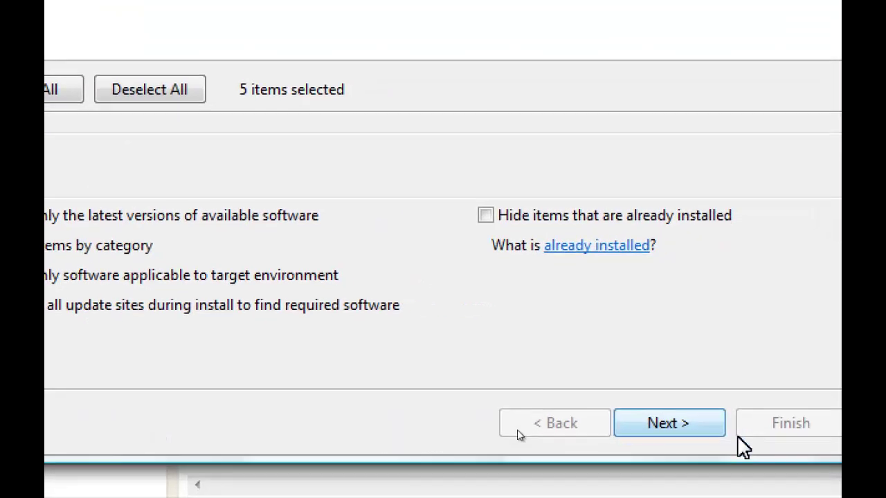
left_click(692, 422)
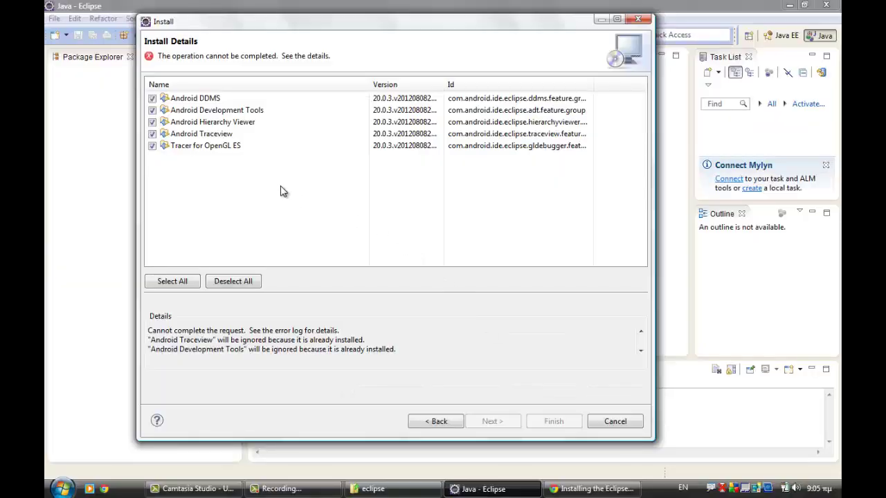
left_click_drag(285, 24, 319, 29)
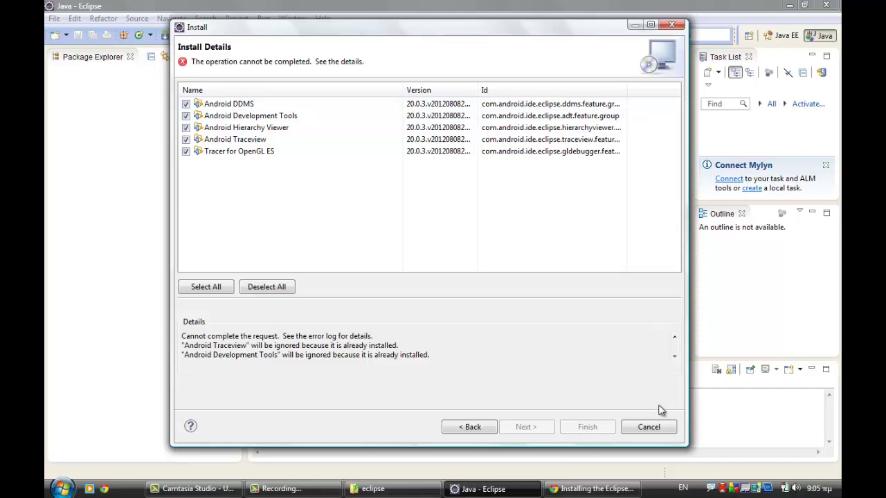
left_click(659, 431)
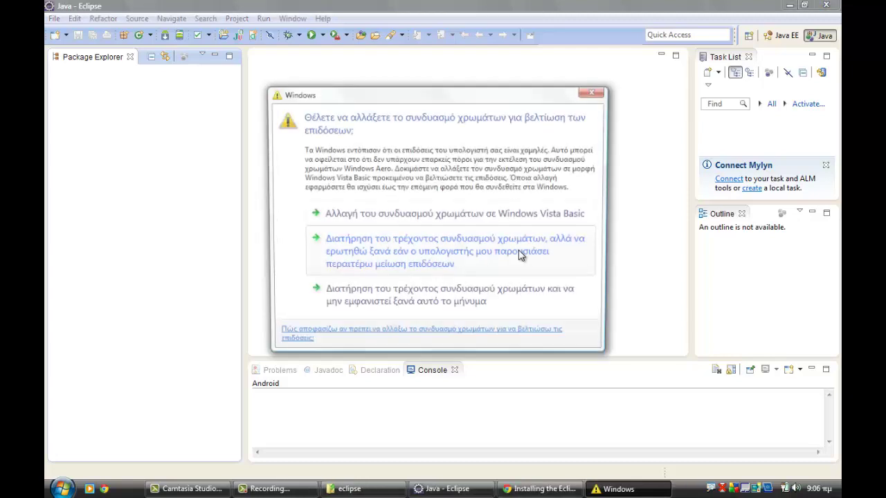
- Keep the current Windows colour scheme, with a new prompt if performance drops further
left_click(521, 255)
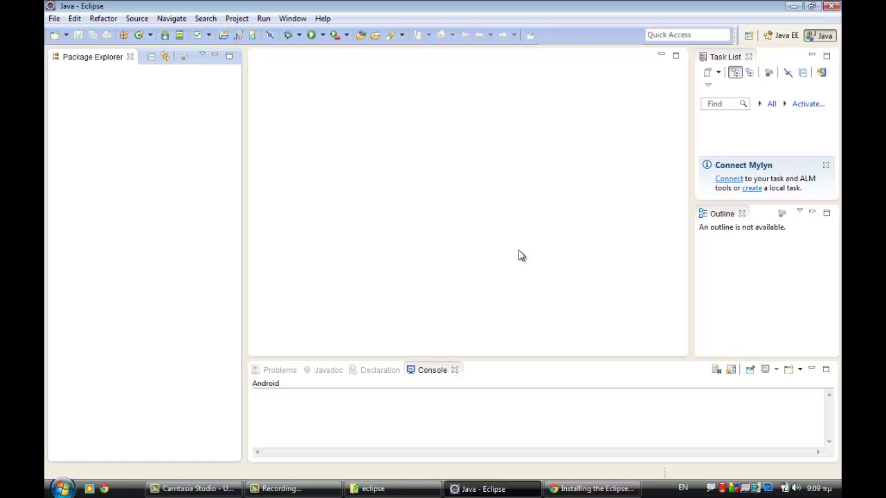
- Try to install the Android SDK Tools with installer_r20.0.3-windows from the android eclipse folder, cancel the setup wizard and close the folder
left_click(388, 488)
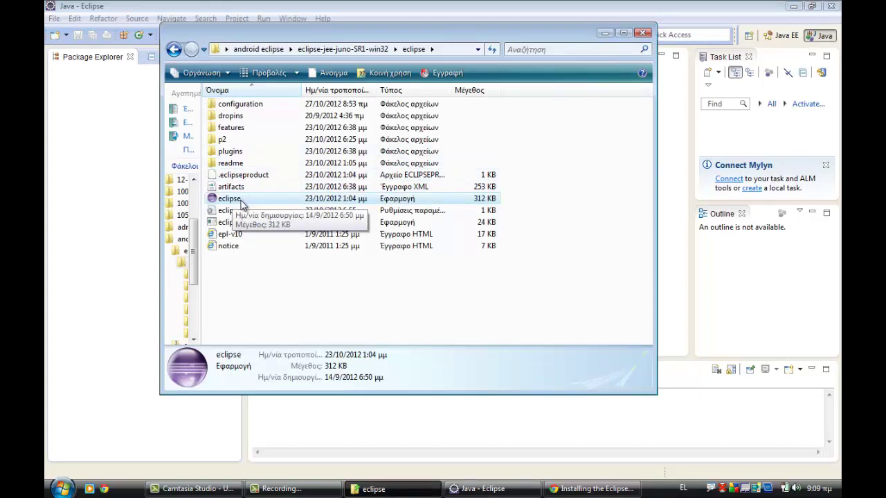
left_click(174, 49)
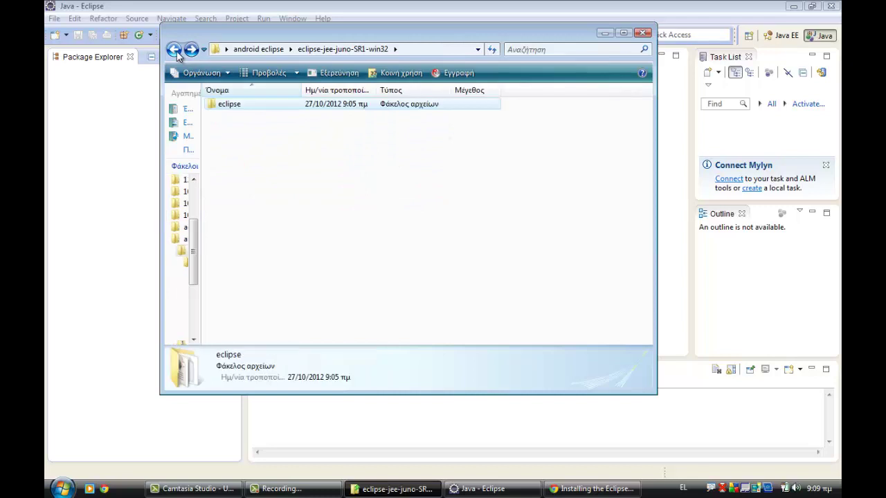
left_click(176, 51)
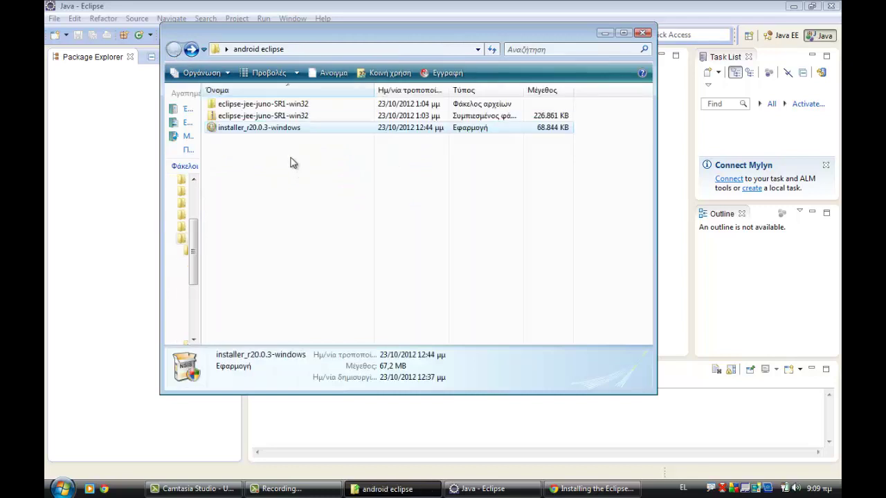
double_click(267, 126)
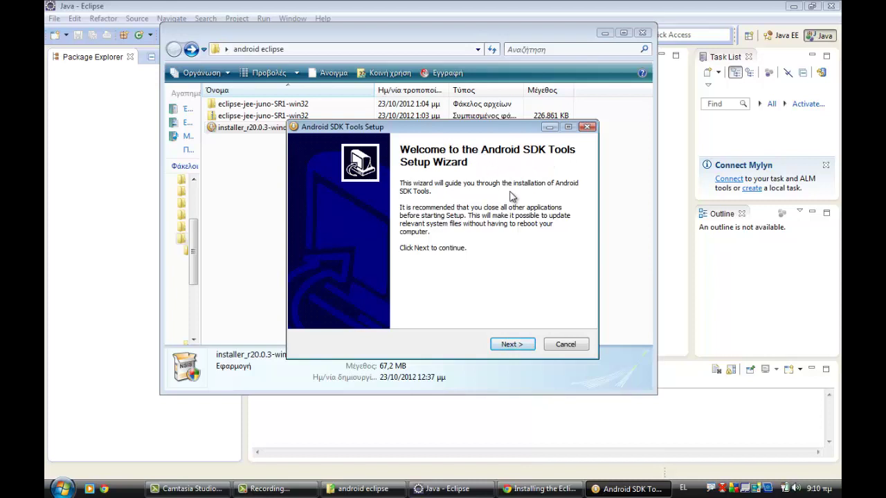
left_click(565, 344)
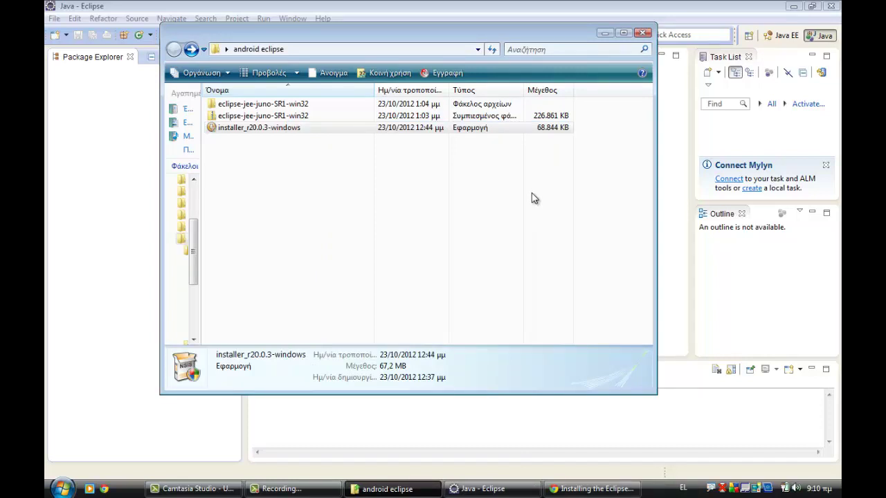
left_click(650, 36)
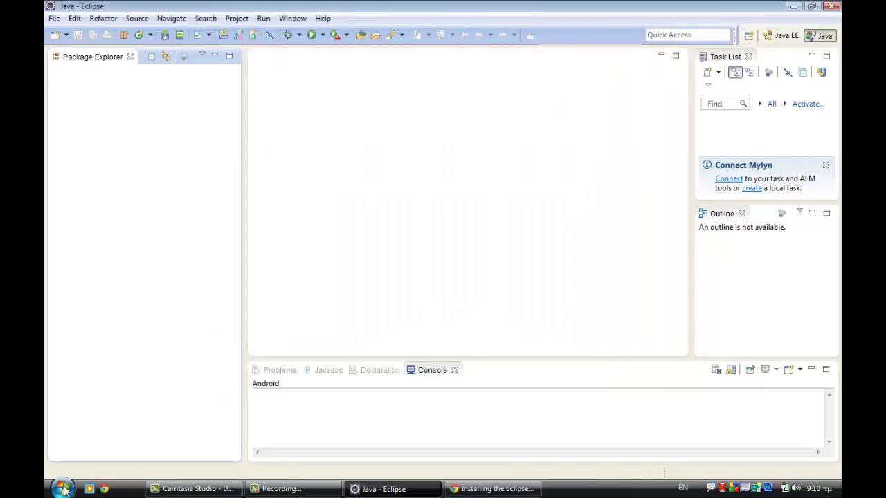
- Open the SDK Manager from the Android SDK Tools program group in Windows
left_click(62, 488)
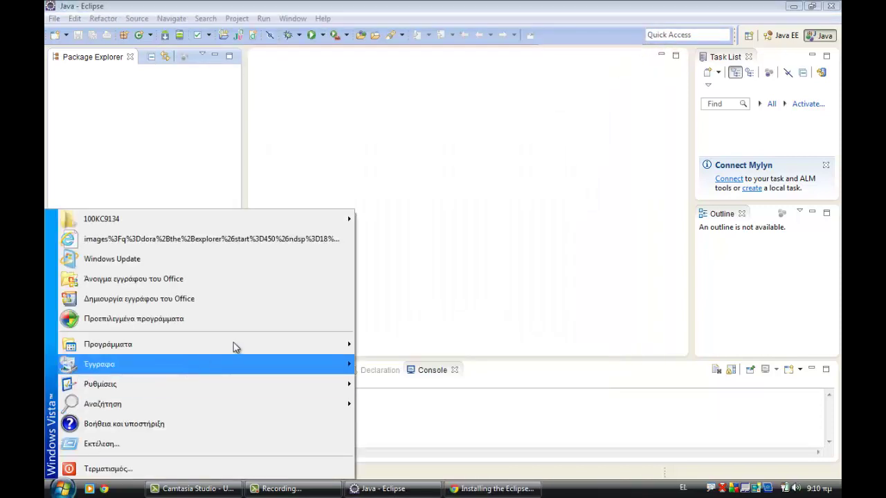
mouse_move(228, 347)
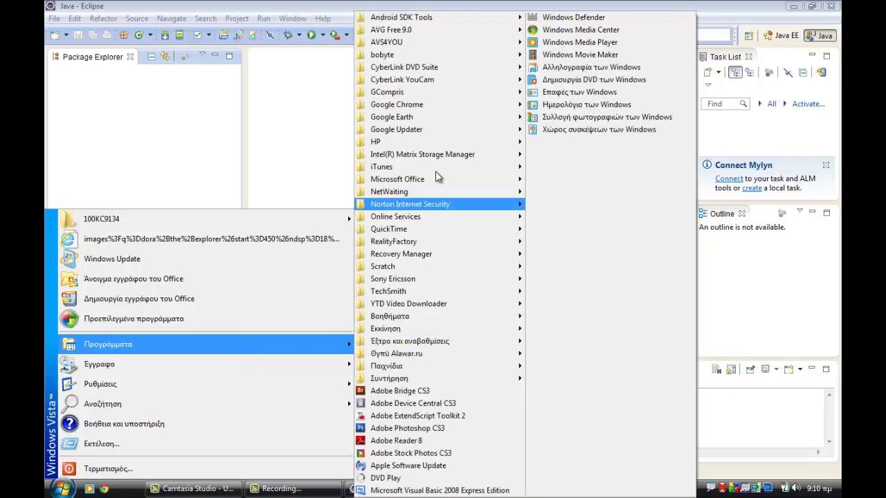
mouse_move(443, 18)
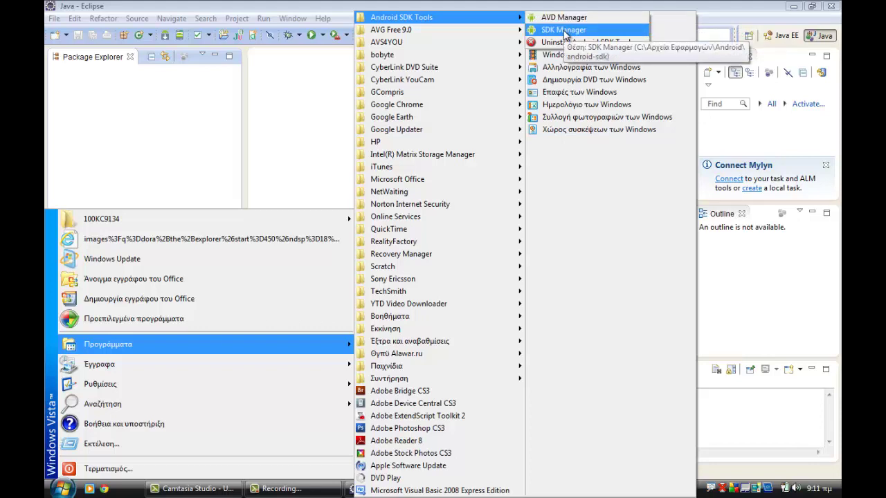
left_click(563, 32)
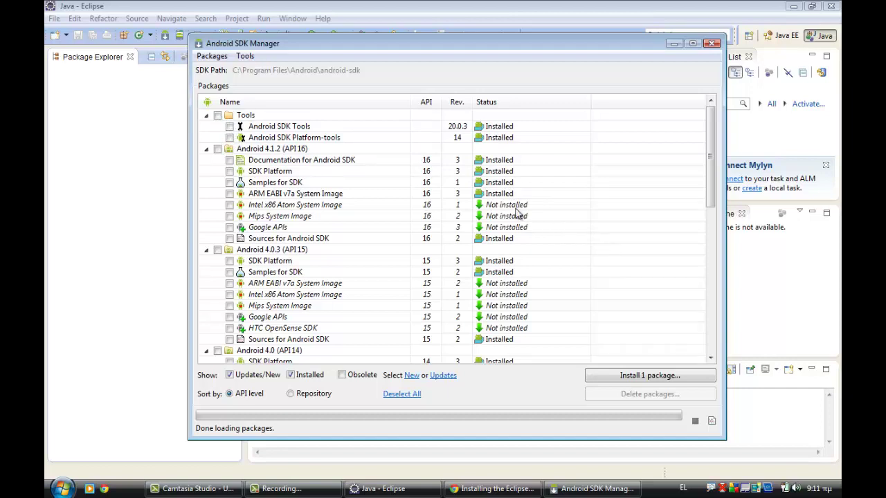
- Select all packages under Tools and Android 4.1.2 (API 16)
left_click(217, 116)
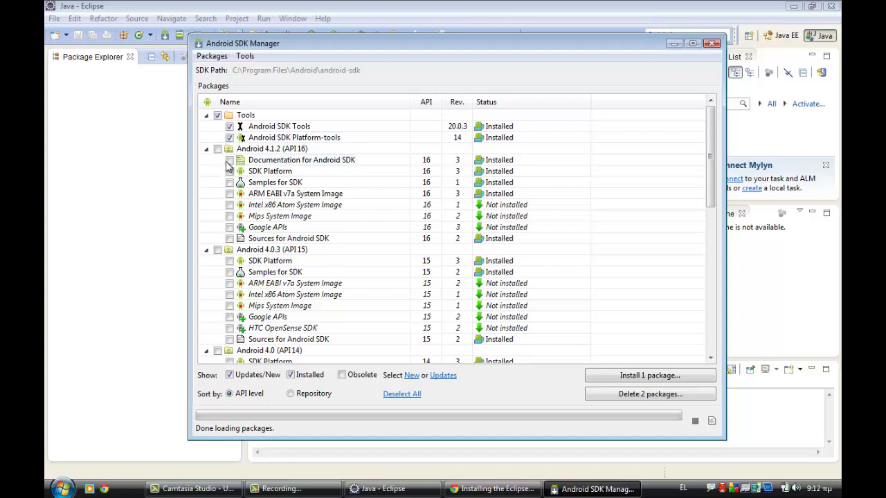
scroll(340, 256, "down", 3)
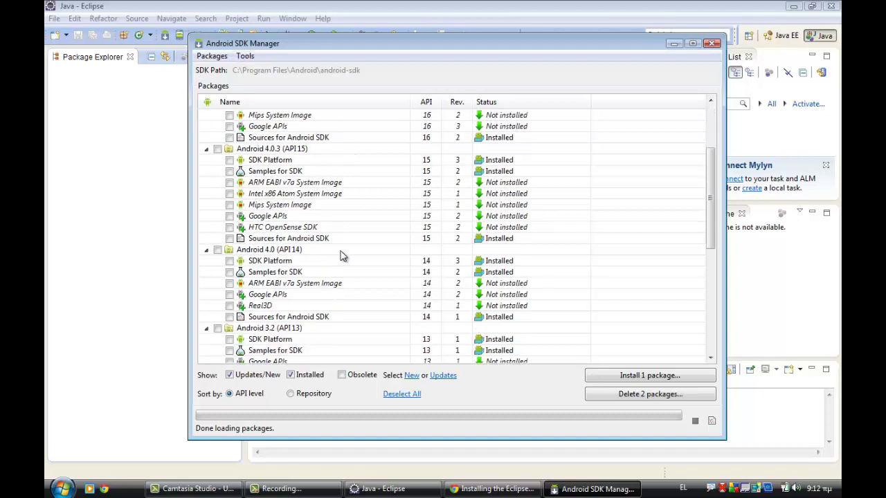
scroll(341, 256, "down", 7)
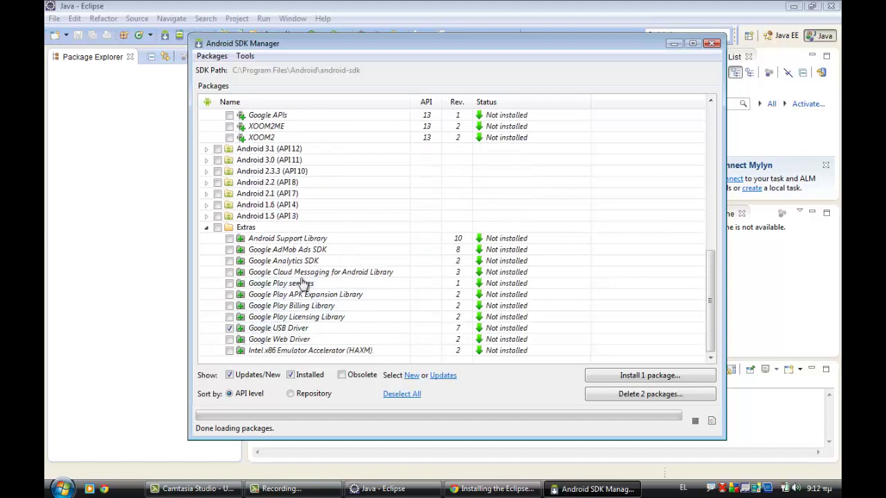
scroll(311, 285, "up", 10)
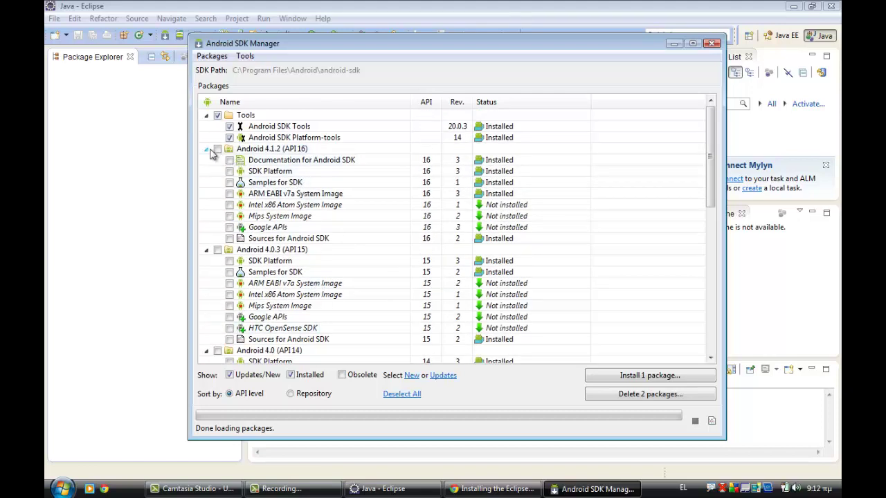
left_click(217, 150)
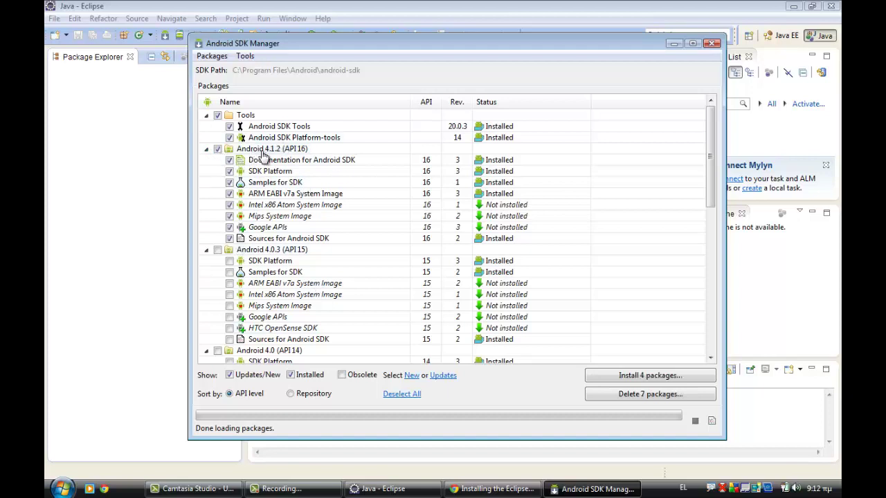
- Try to install the selected packages with all licences accepted, and cancel before the installation starts
left_click(649, 375)
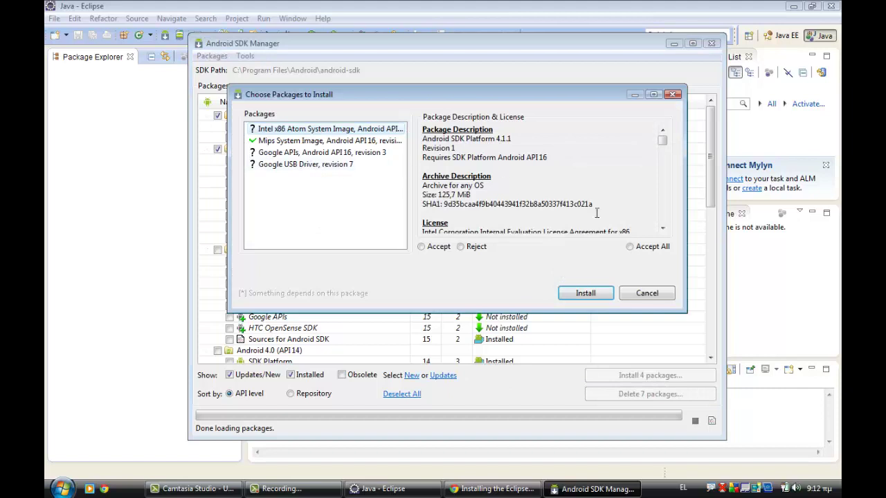
left_click(629, 247)
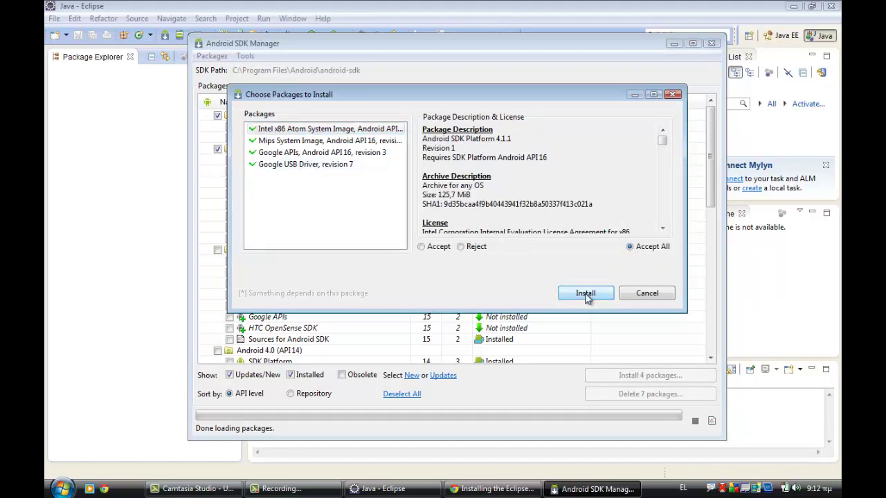
left_click(648, 295)
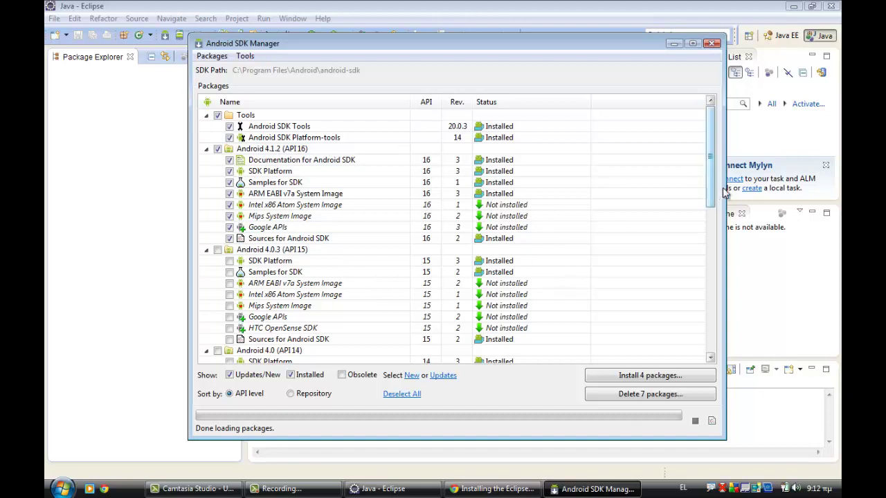
- Select the whole Android 2.2 (API 8) package group and expand it
left_click_drag(717, 187, 720, 299)
left_click(217, 250)
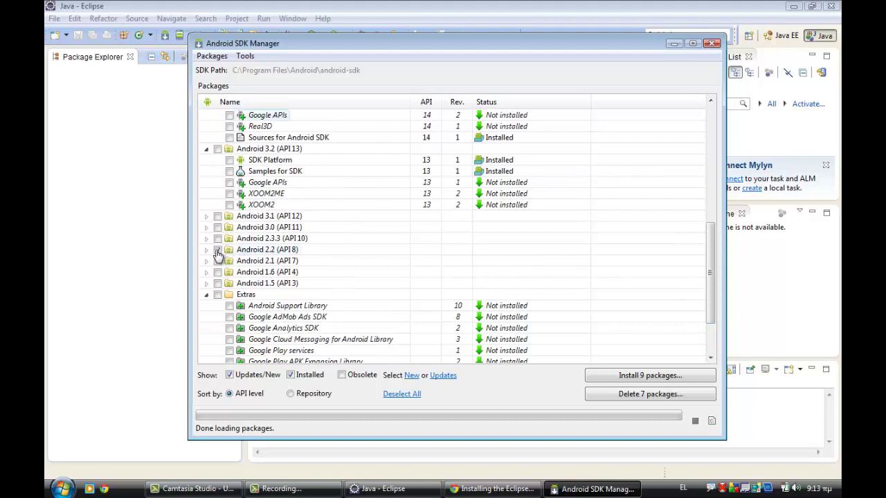
left_click(207, 251)
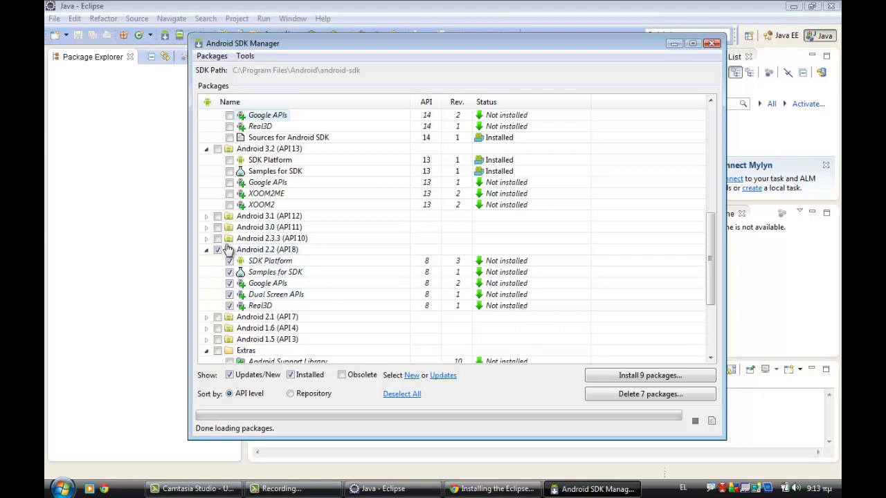
- Examine the packages offered under Android 2.3.3 (API 10) and Android 2.1 (API 7), and close the SDK Manager
left_click(206, 238)
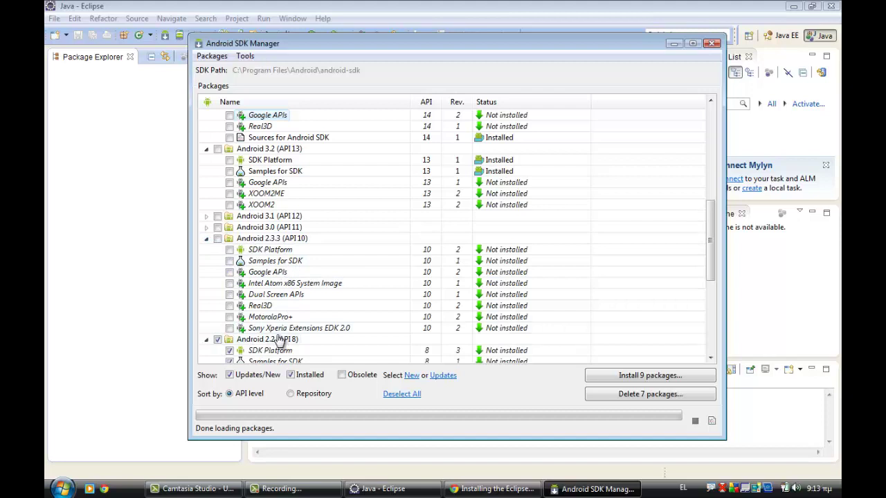
scroll(352, 331, "down", 2)
scroll(353, 331, "down", 1)
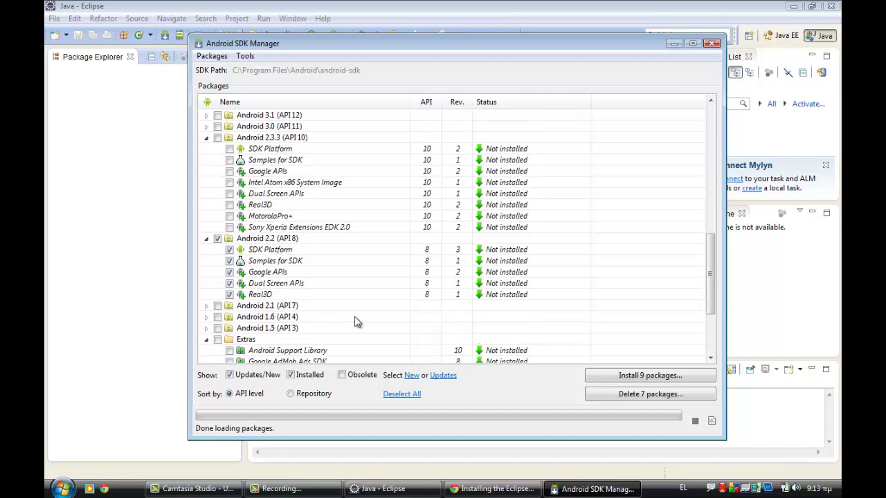
left_click(206, 306)
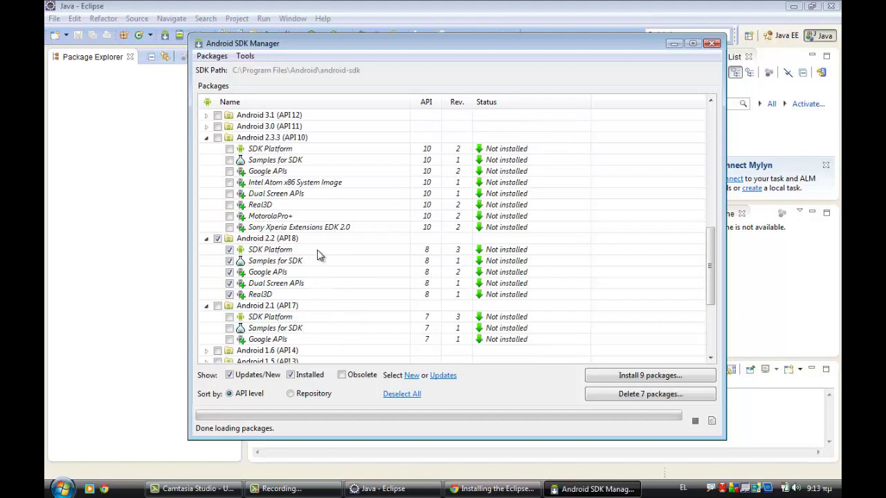
scroll(354, 278, "up", 3)
scroll(358, 278, "up", 5)
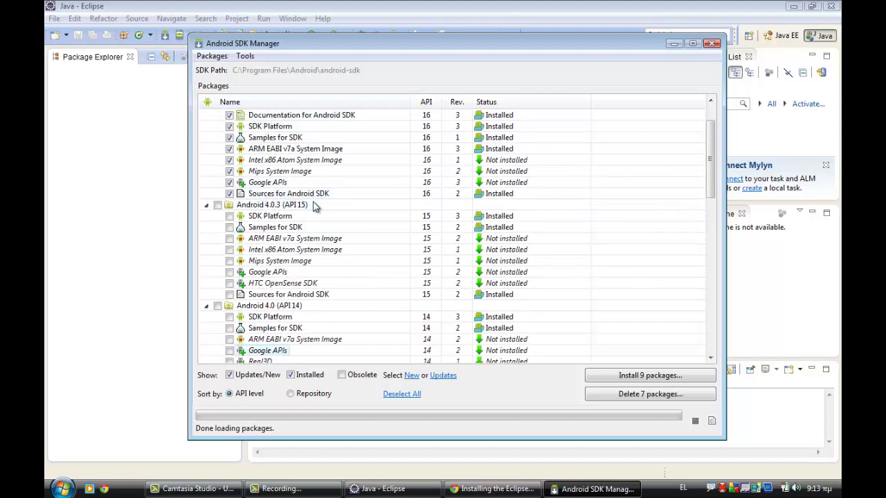
scroll(318, 204, "up", 2)
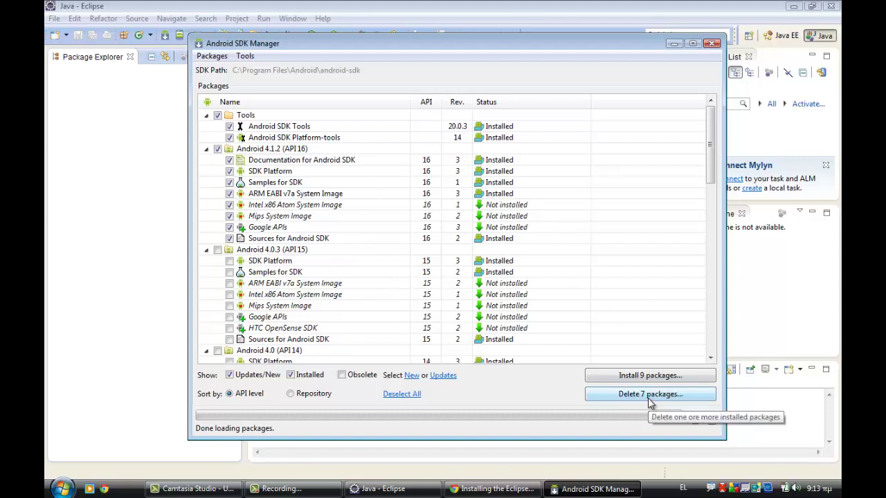
left_click(711, 44)
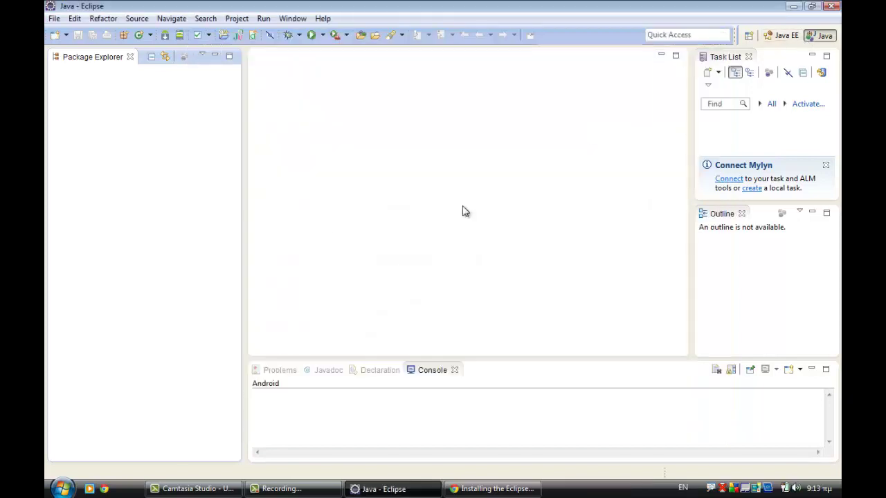
- Open the AVD Manager from the Android SDK Tools program group and move its window nearer the screen's centre
left_click(61, 488)
mouse_move(163, 349)
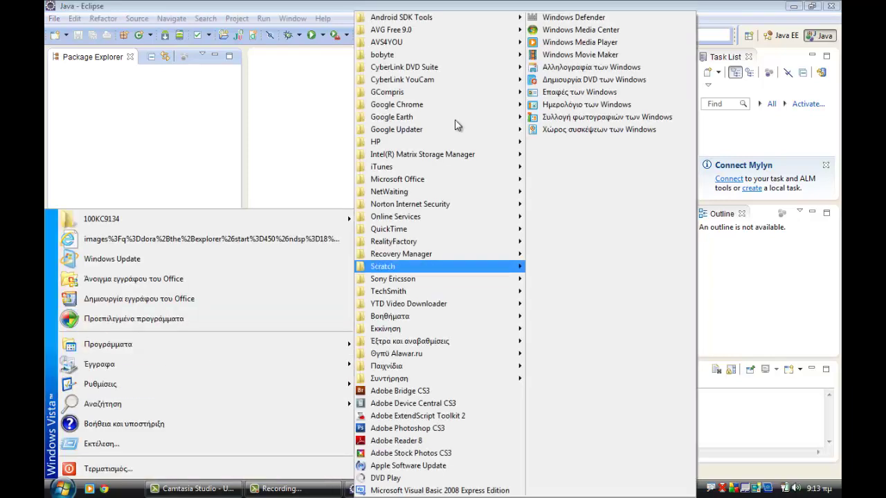
mouse_move(496, 20)
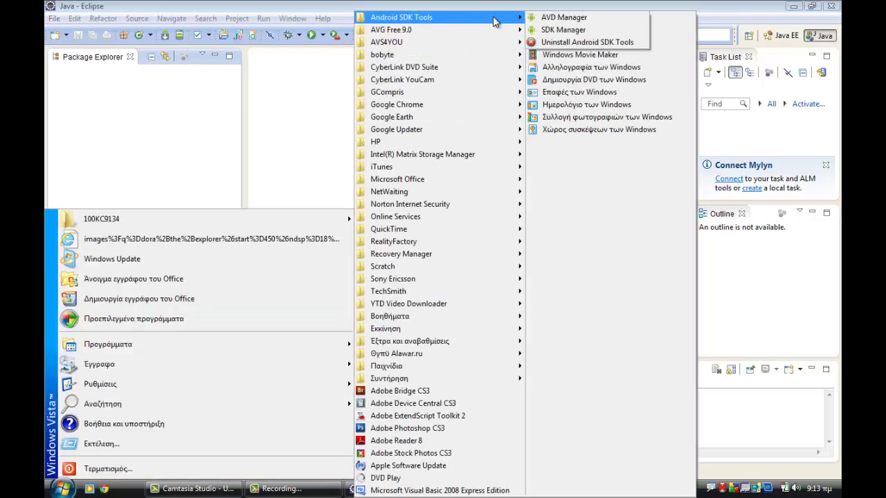
left_click(563, 22)
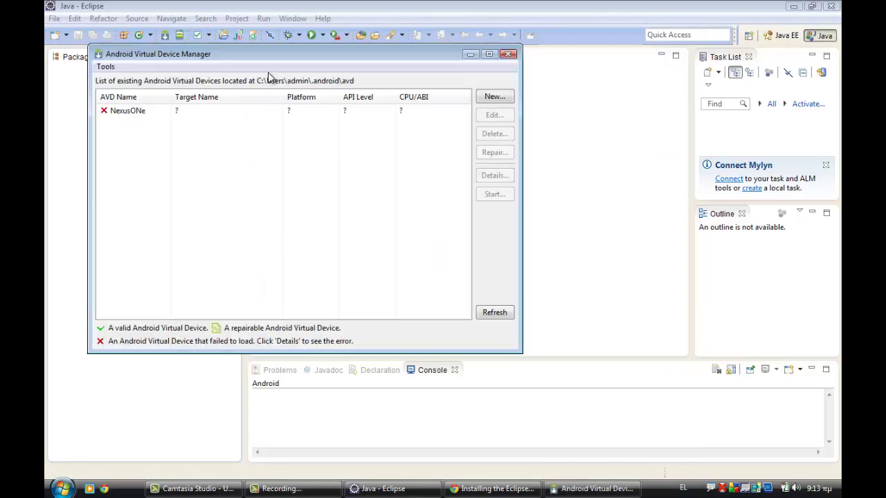
left_click_drag(287, 59, 363, 88)
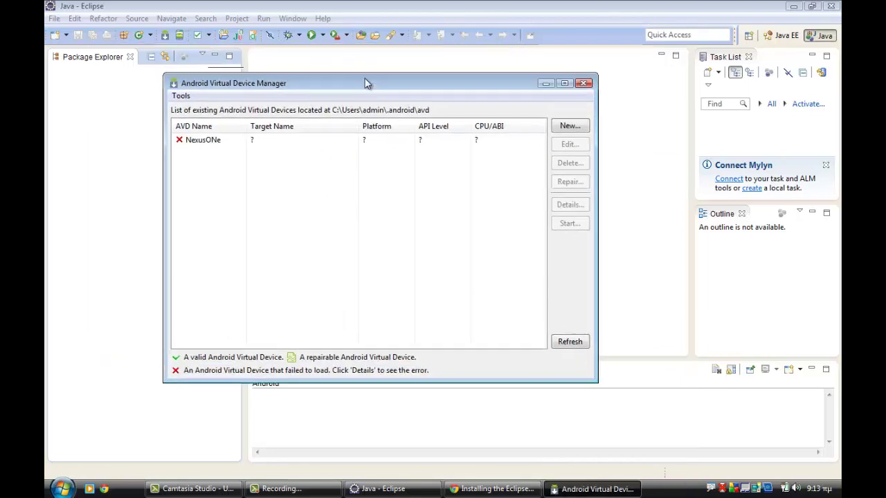
- View the settings for creating a new Android Virtual Device, cancel the creation and close the AVD Manager
left_click(563, 130)
left_click_drag(382, 13, 385, 66)
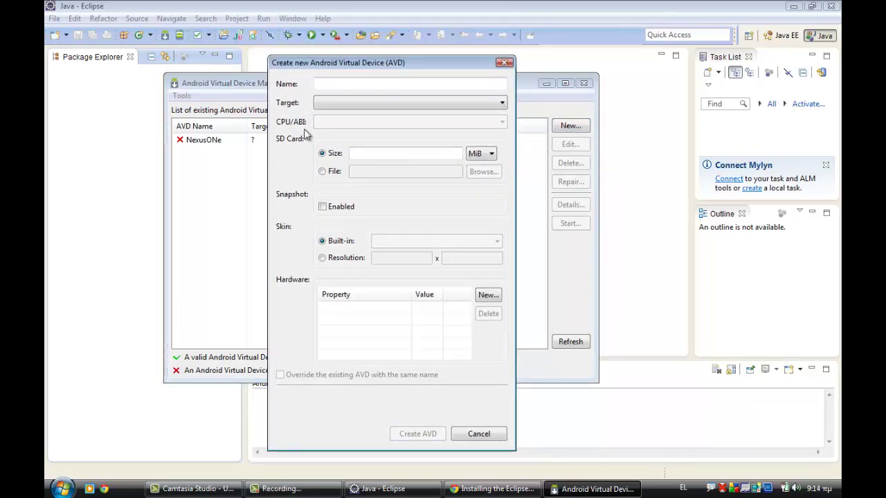
left_click(485, 432)
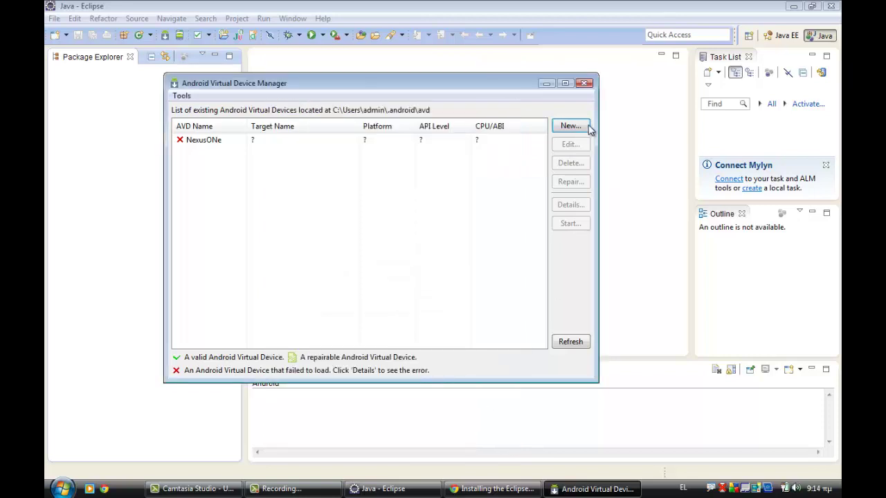
left_click(584, 85)
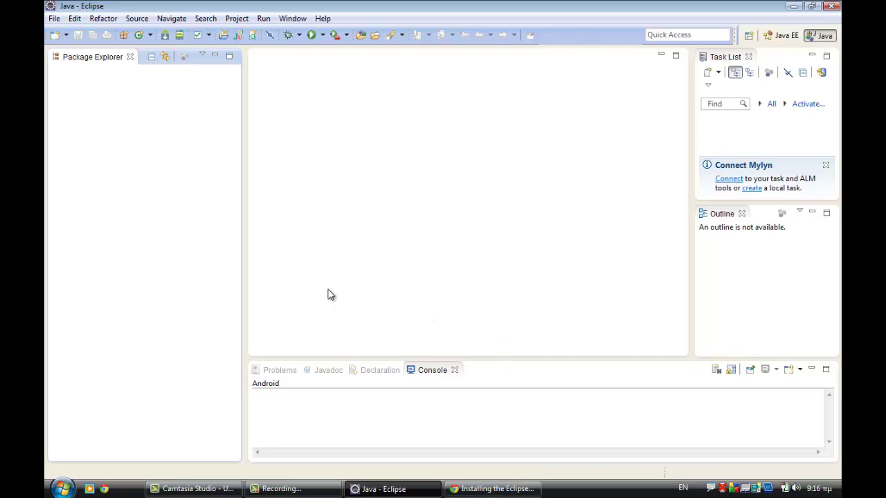
- Reopen the SDK Manager to check its package list, and close it
left_click(63, 489)
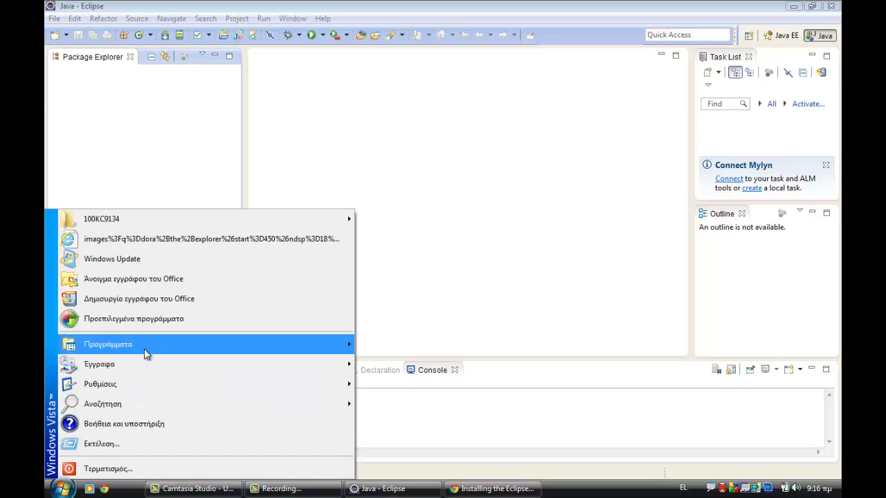
mouse_move(142, 346)
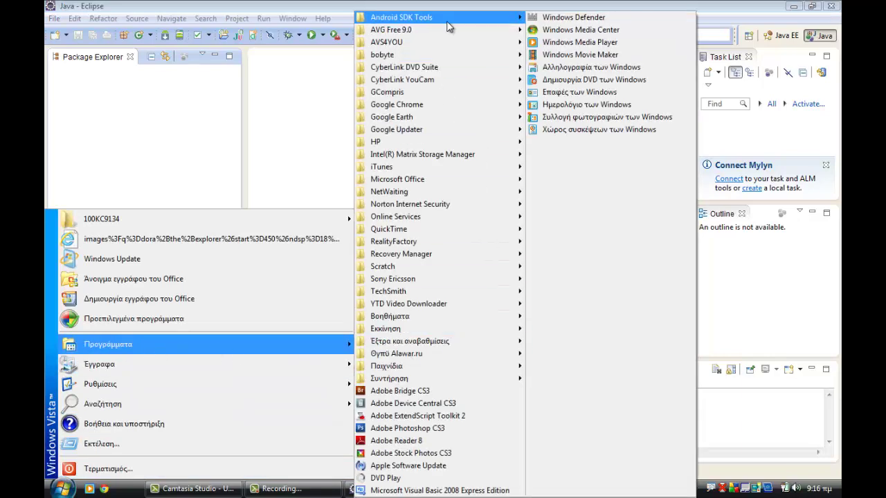
mouse_move(503, 19)
left_click(565, 31)
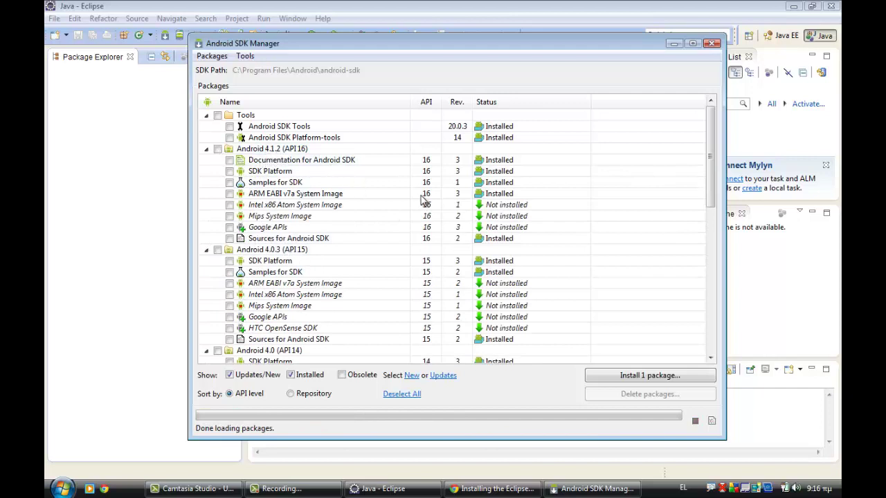
left_click(713, 44)
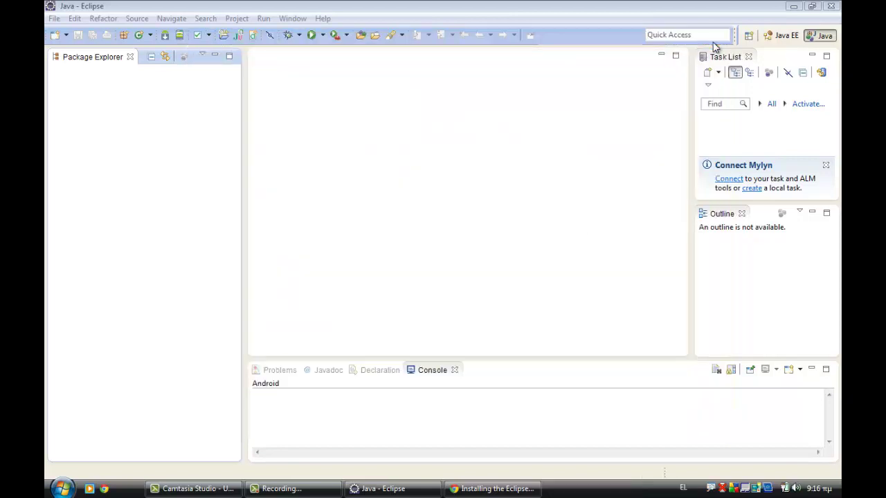